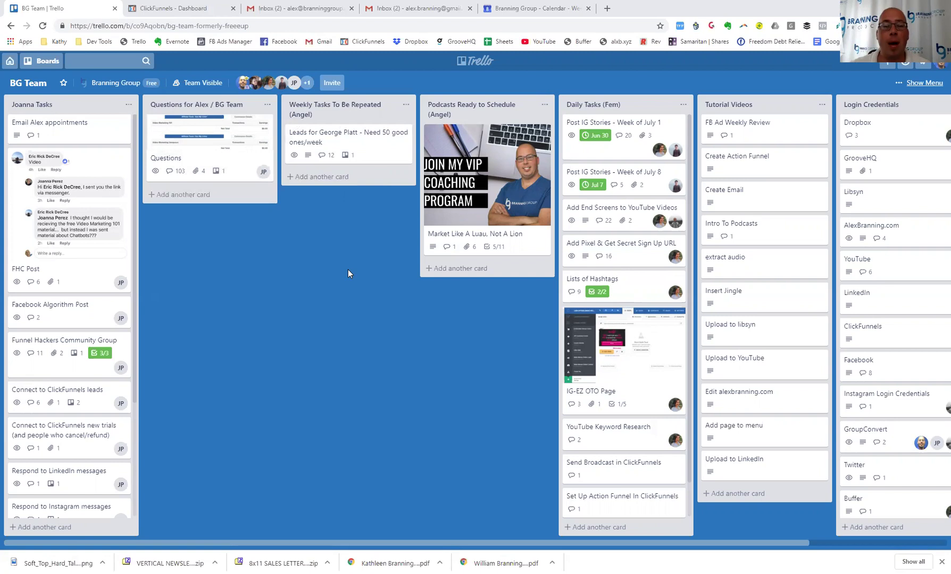
left_click(396, 160)
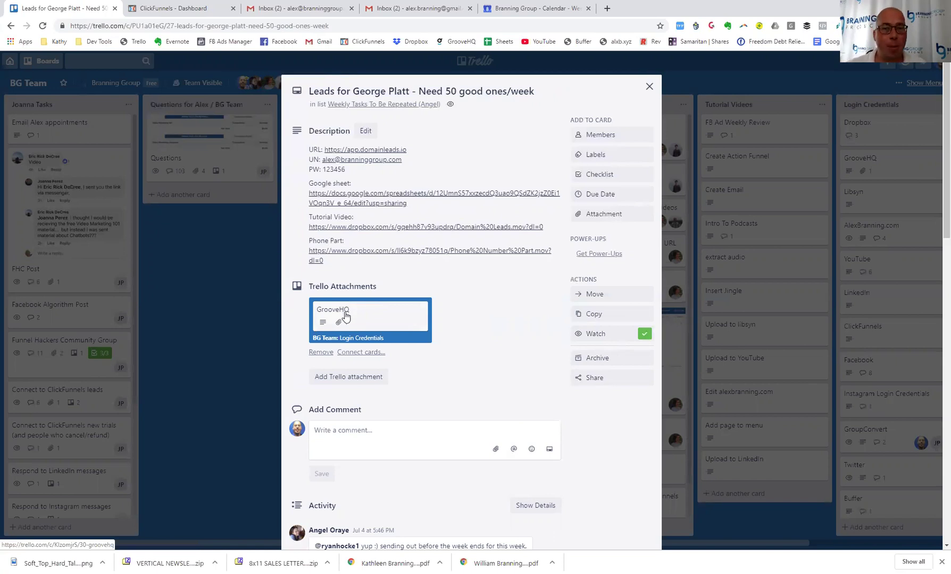
scroll(356, 313, "down", 5)
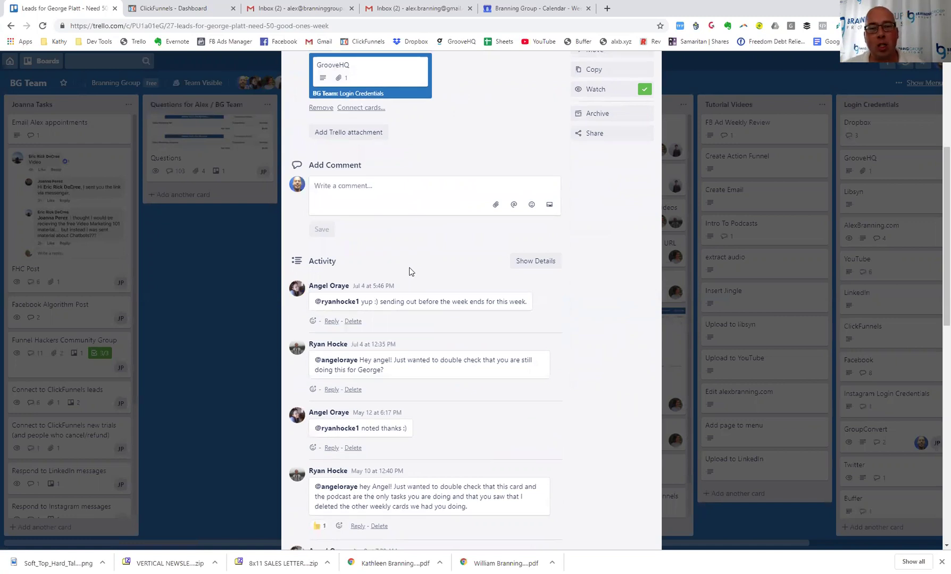
scroll(410, 273, "up", 5)
Switch to the 'Market Like A Luau, Not A Lion' card and scroll to its checklists.
key("Escape")
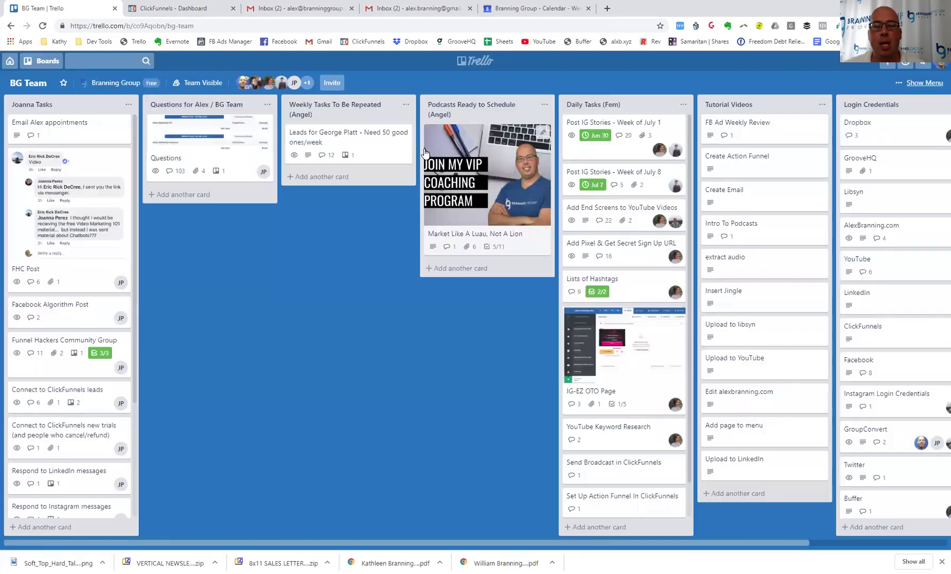
key("Return")
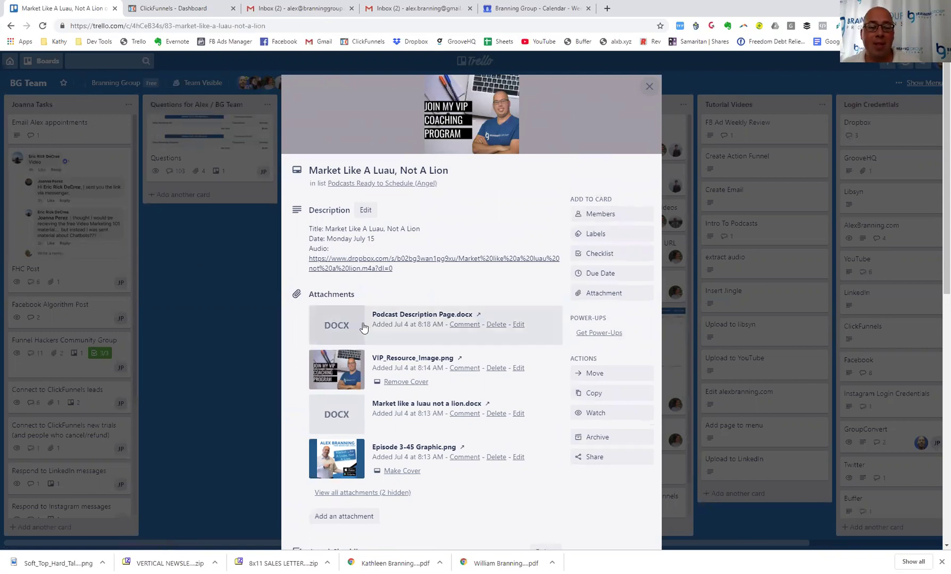
scroll(364, 325, "down", 2)
scroll(363, 325, "down", 2)
scroll(364, 323, "down", 2)
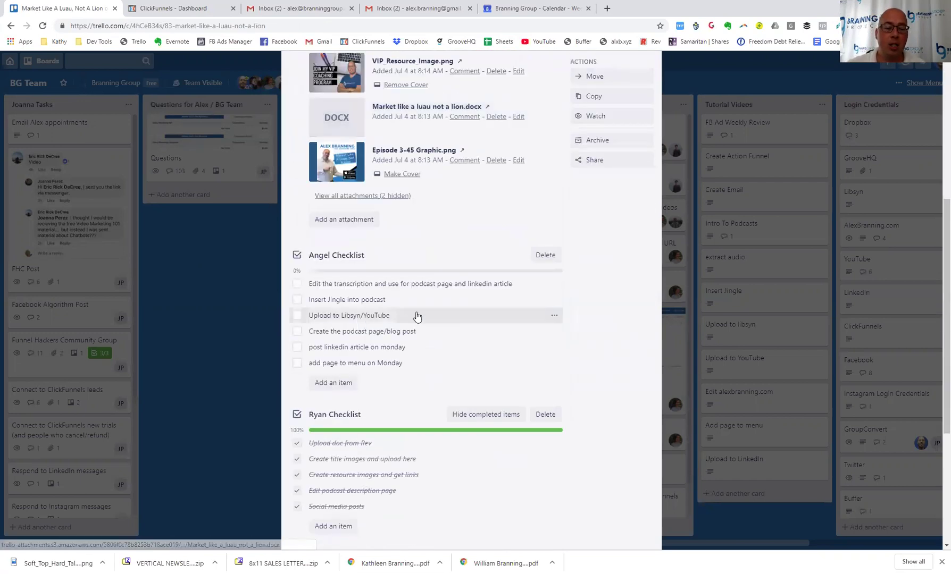
scroll(416, 318, "down", 3)
scroll(488, 323, "down", 2)
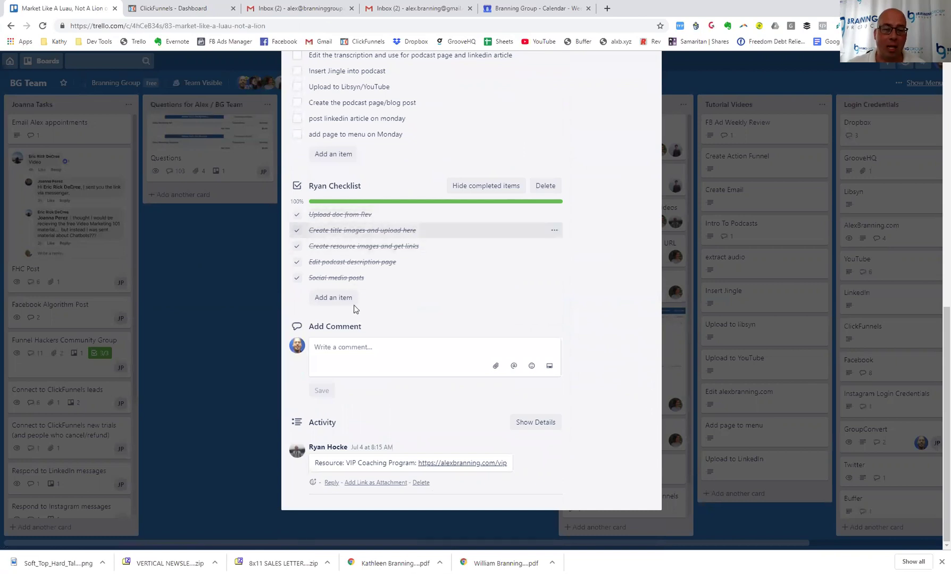
scroll(358, 254, "up", 2)
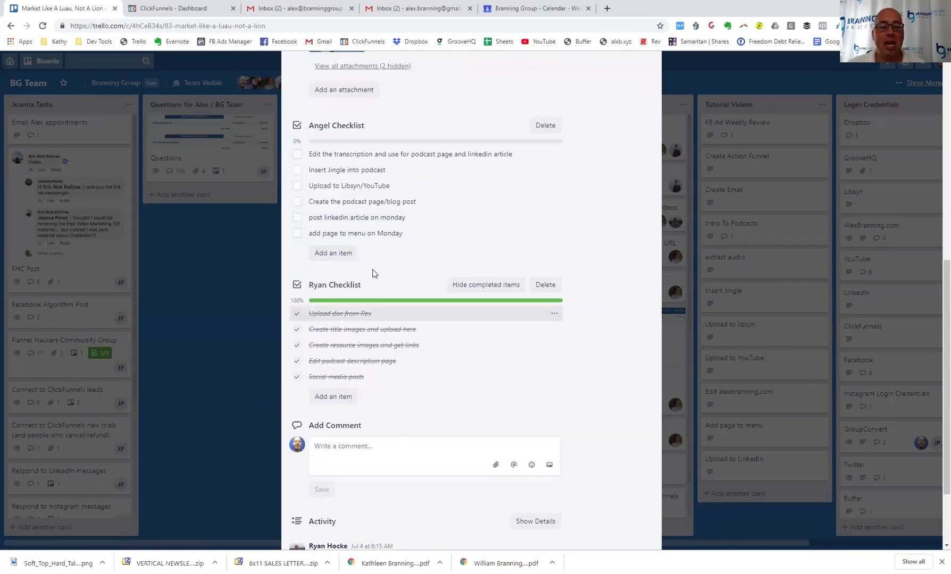
scroll(435, 219, "up", 1)
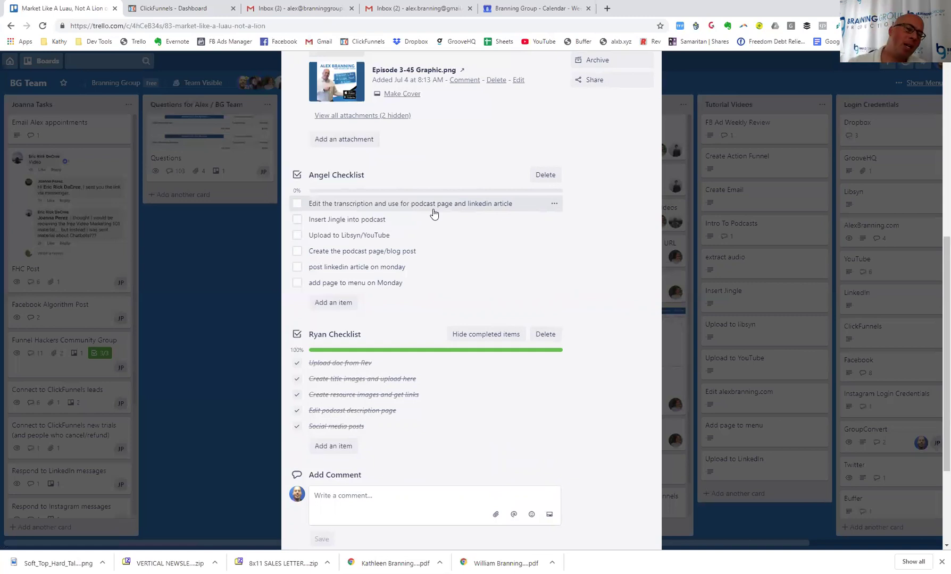
scroll(434, 213, "up", 4)
scroll(434, 213, "up", 2)
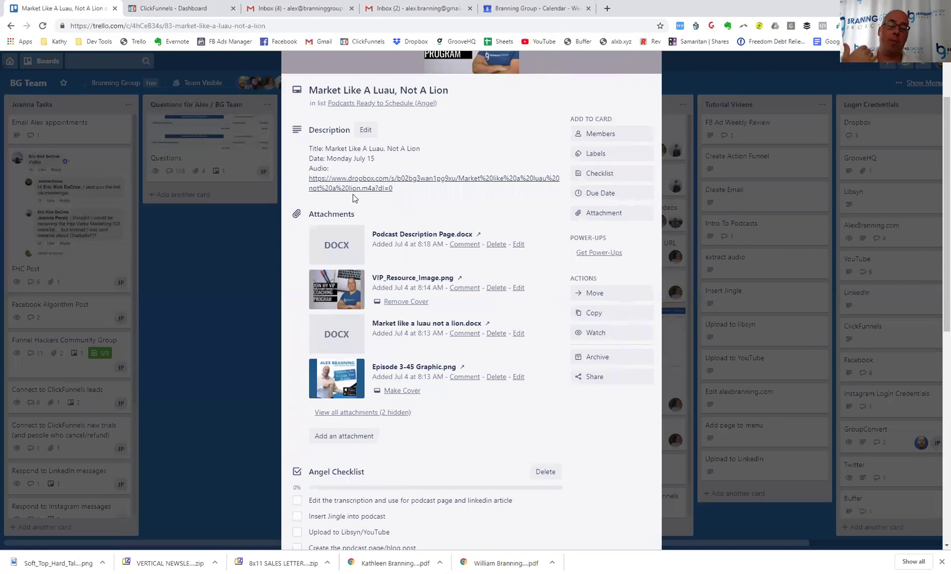
Archive the completed 'Post IG Stories - Week of July 1' card and return to the board.
key("Escape")
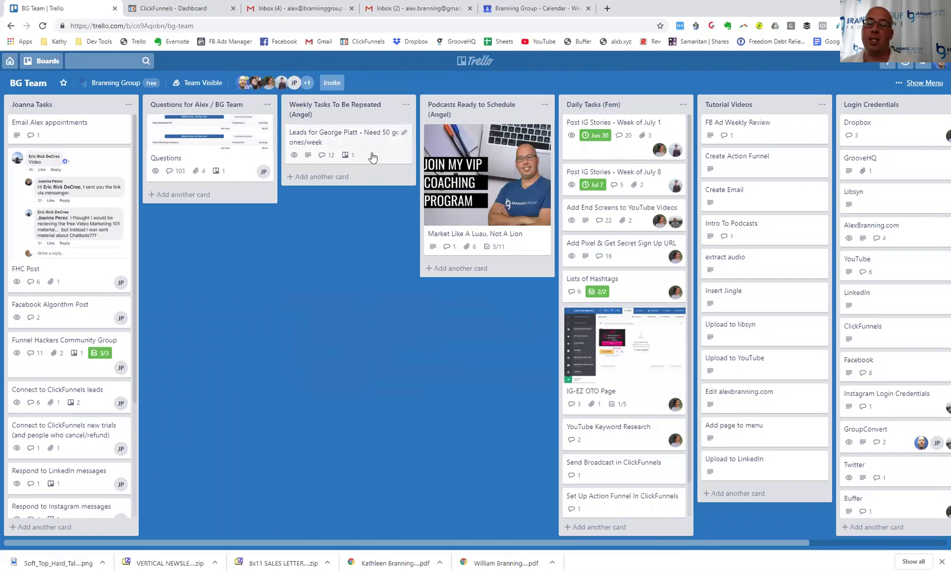
mouse_move(346, 143)
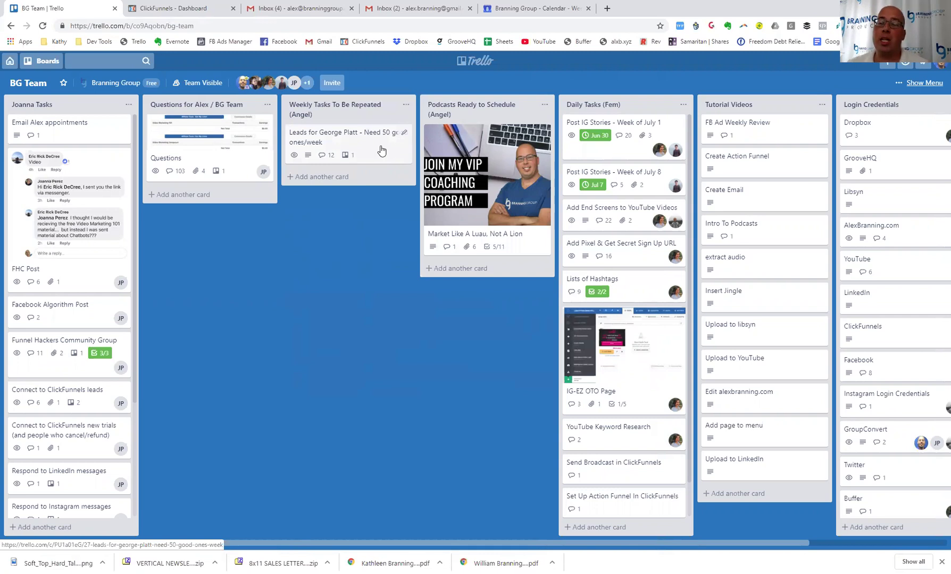
left_click(605, 152)
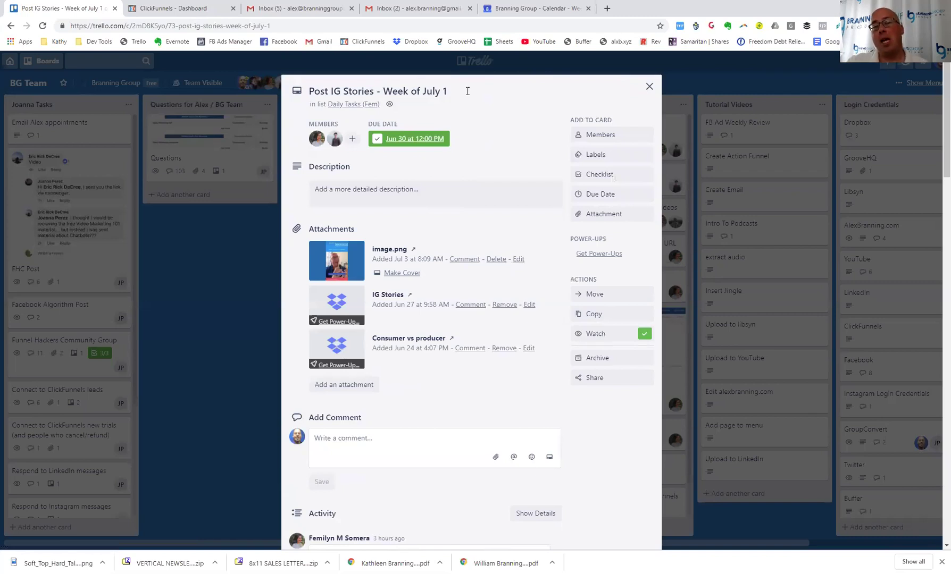
left_click(592, 359)
key("Escape")
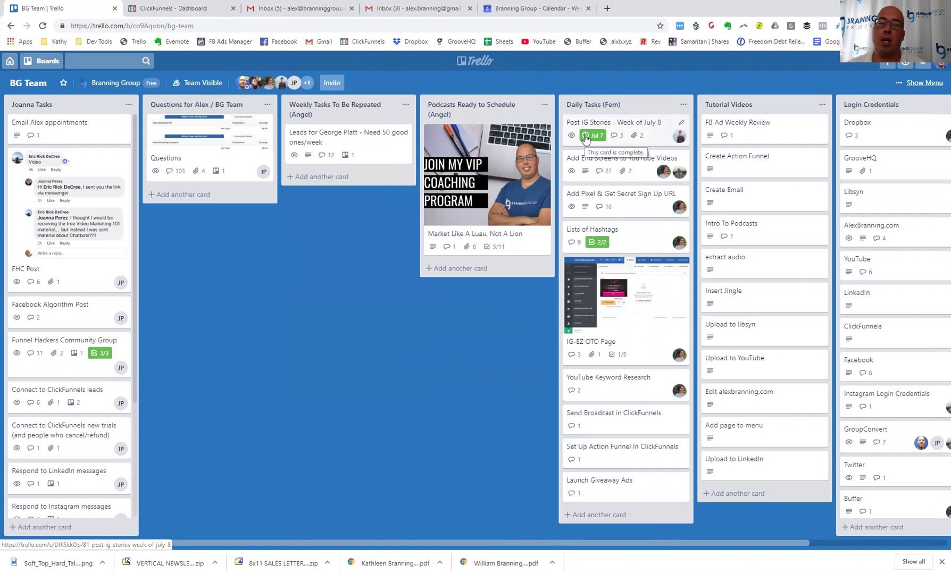
mouse_move(621, 164)
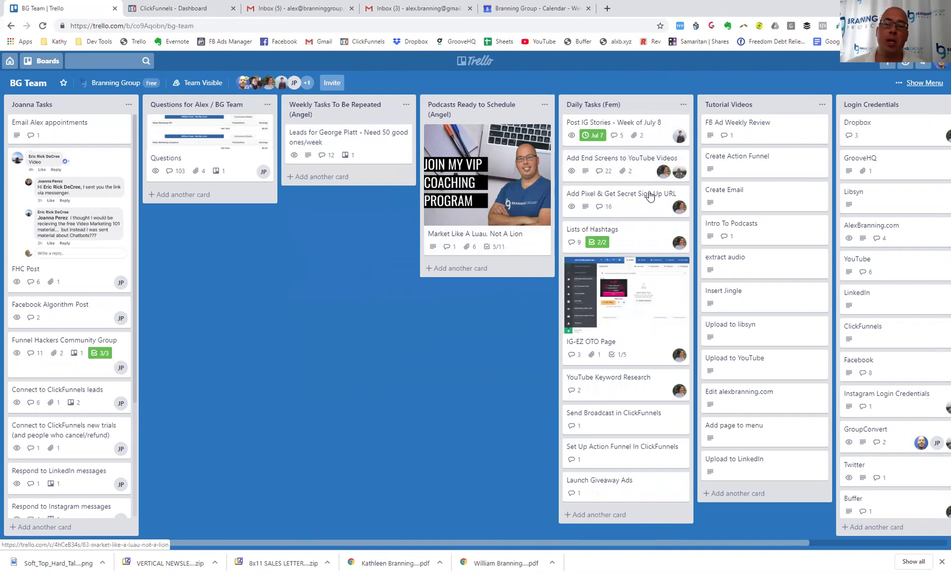
left_click(653, 176)
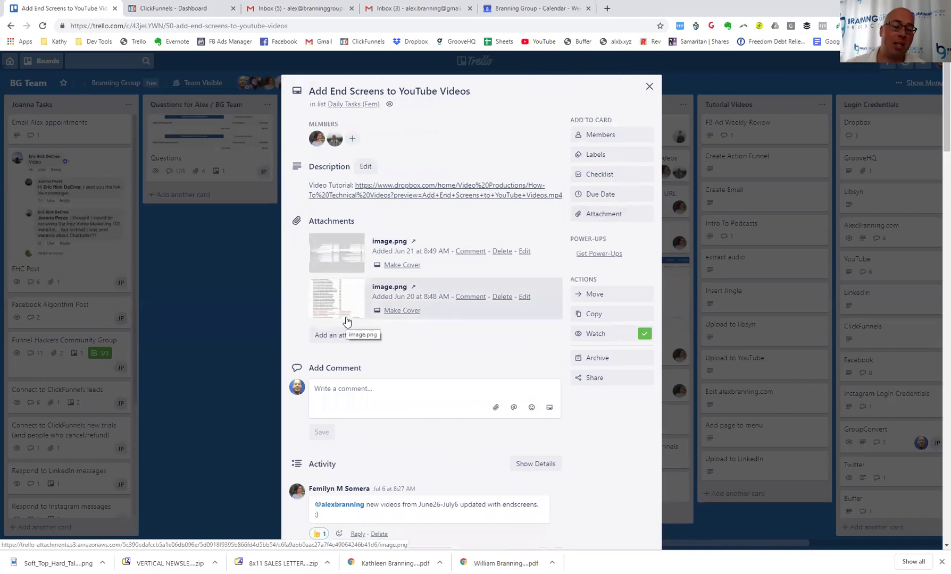
scroll(348, 322, "down", 5)
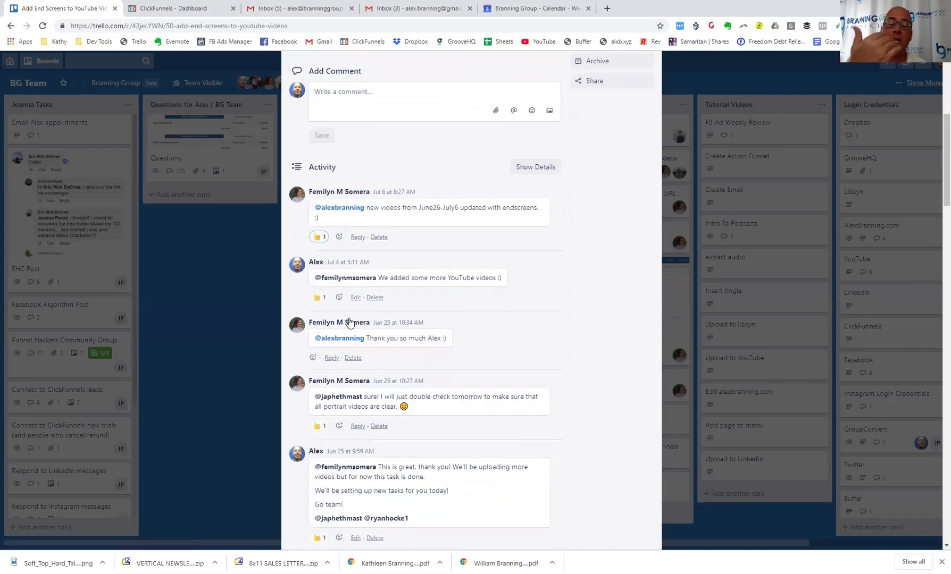
scroll(350, 321, "up", 5)
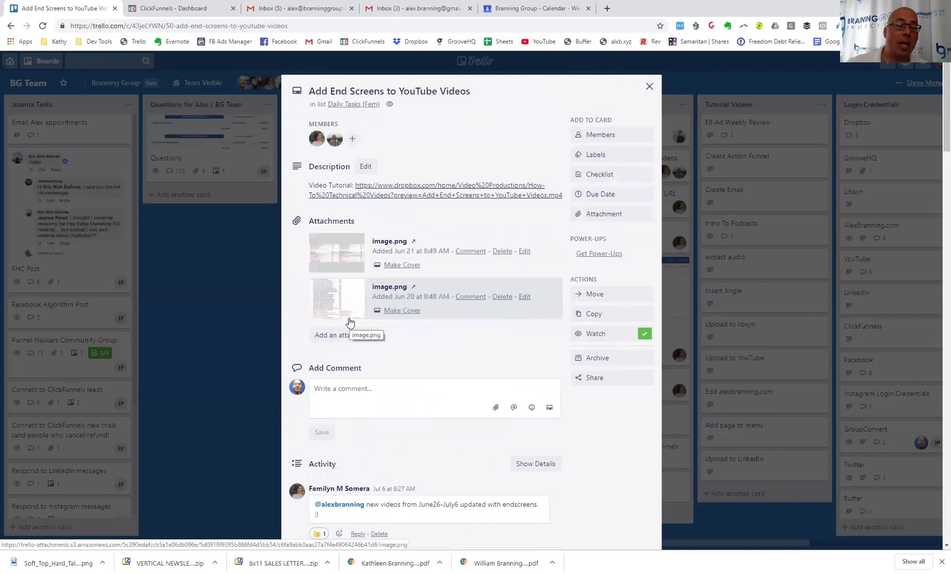
key("Escape")
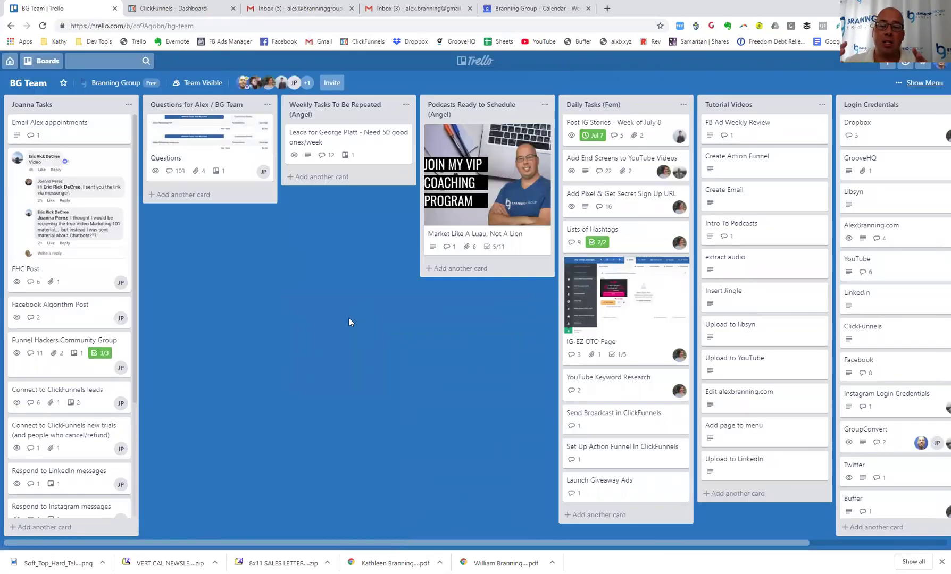
left_click(623, 234)
key("Escape")
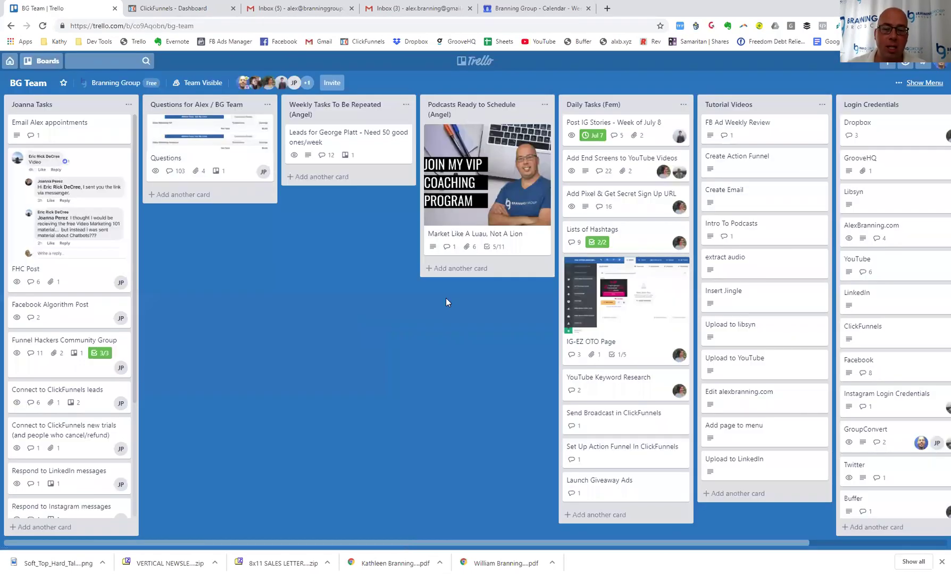